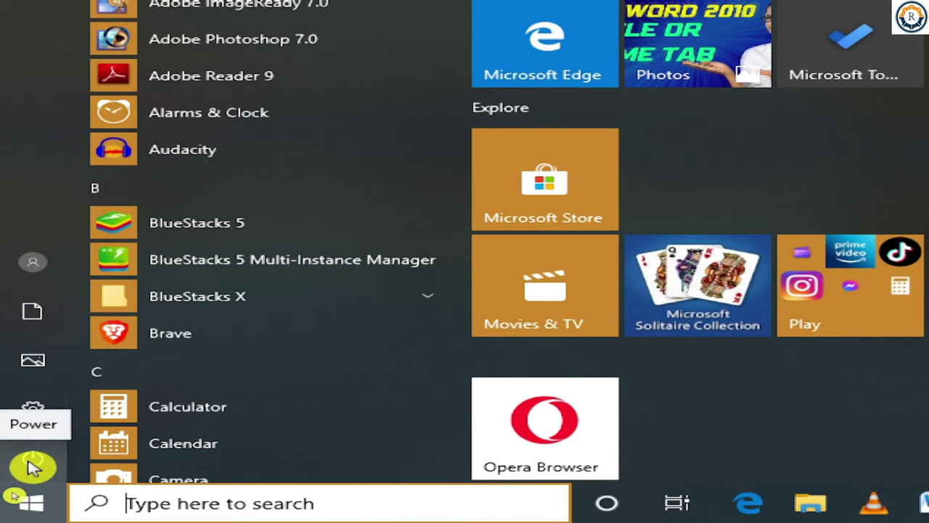
click(29, 462)
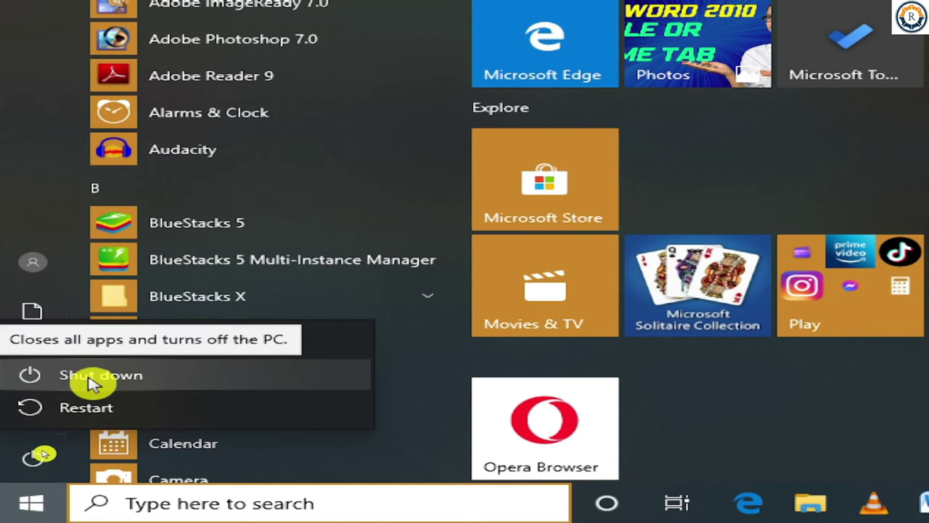
key(Escape)
key(Escape)
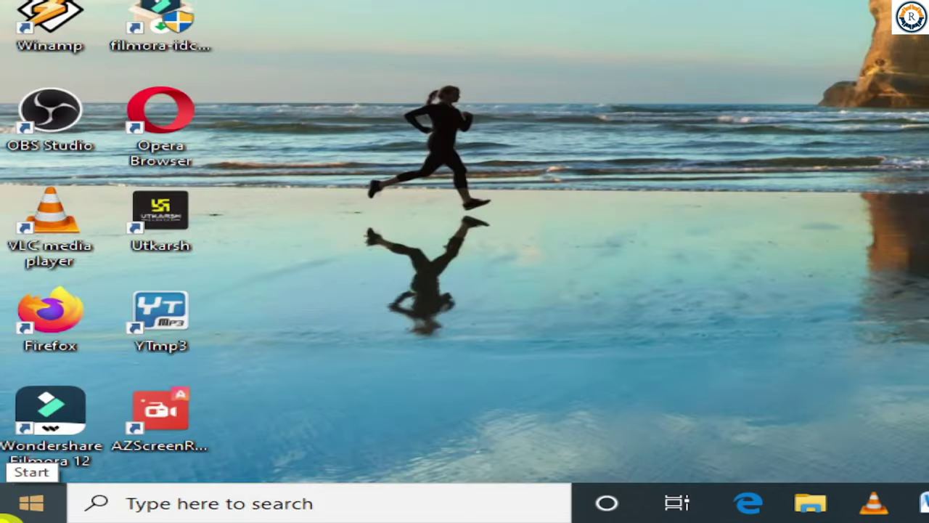
key(alt+F4)
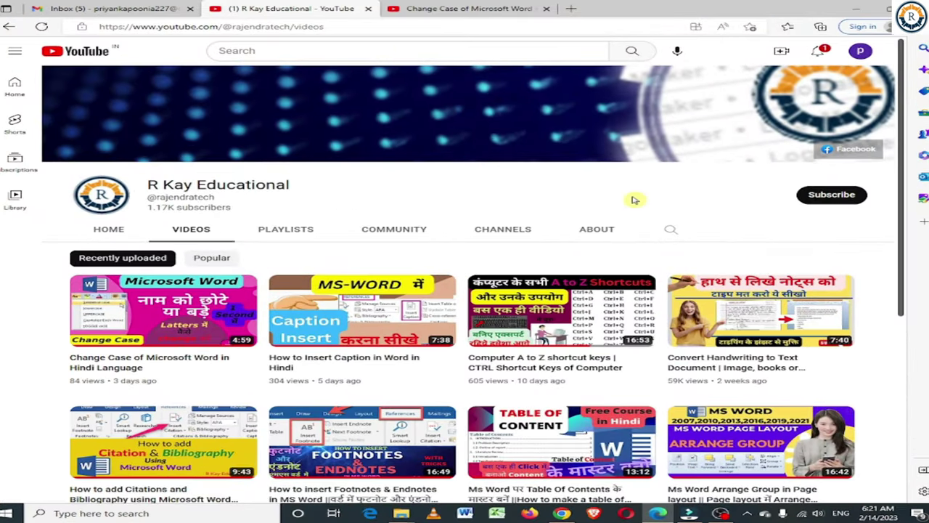
Step: Subscribe to the R Kay Educational channel and set its notifications to All
click(820, 196)
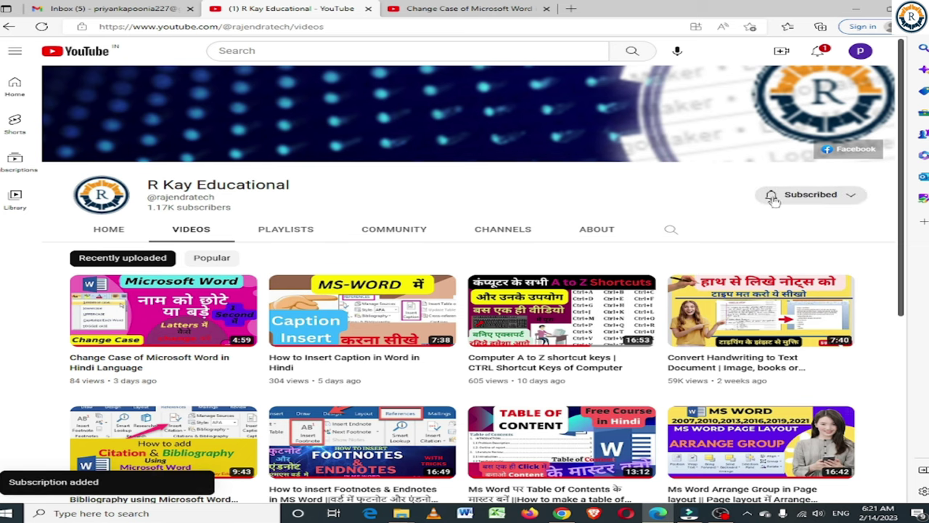
click(842, 201)
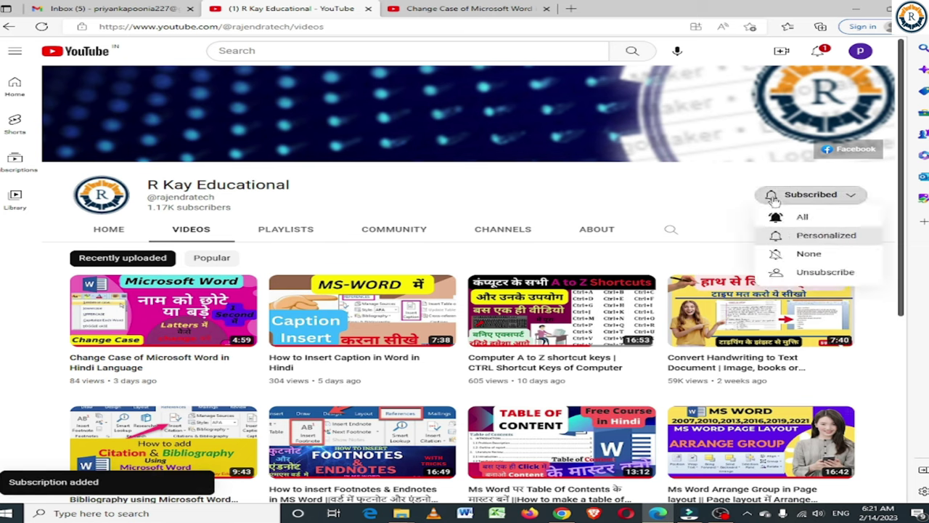
click(806, 218)
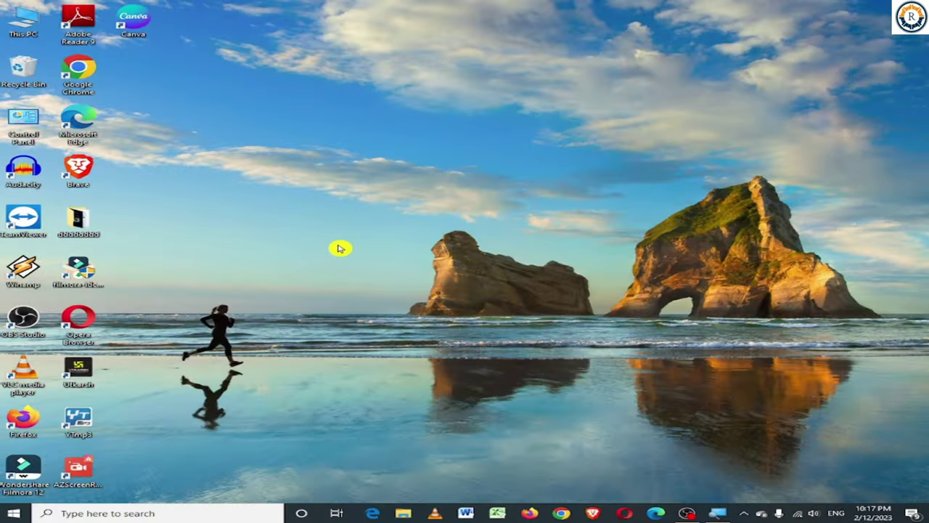
Step: Create a desktop shortcut to slidetoshutdown.exe and name it R Kay Education
right_click(362, 178)
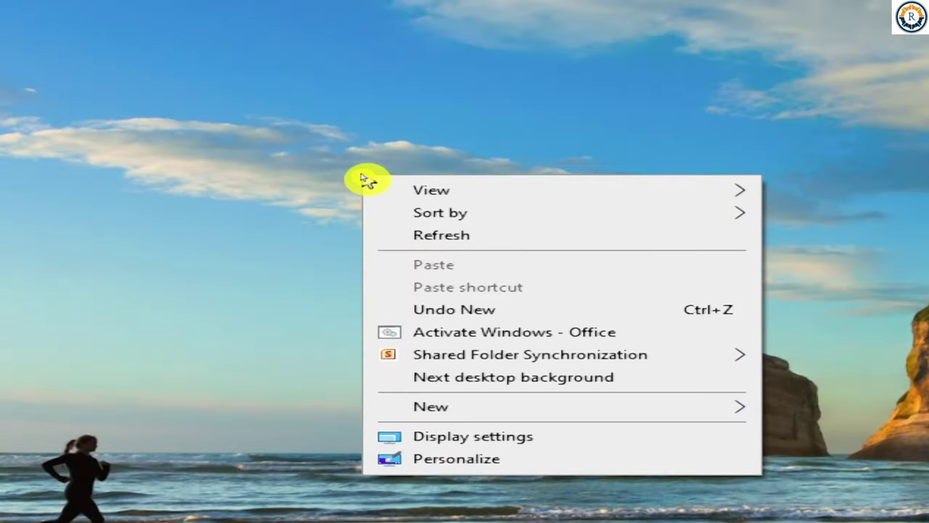
mouse_move(501, 412)
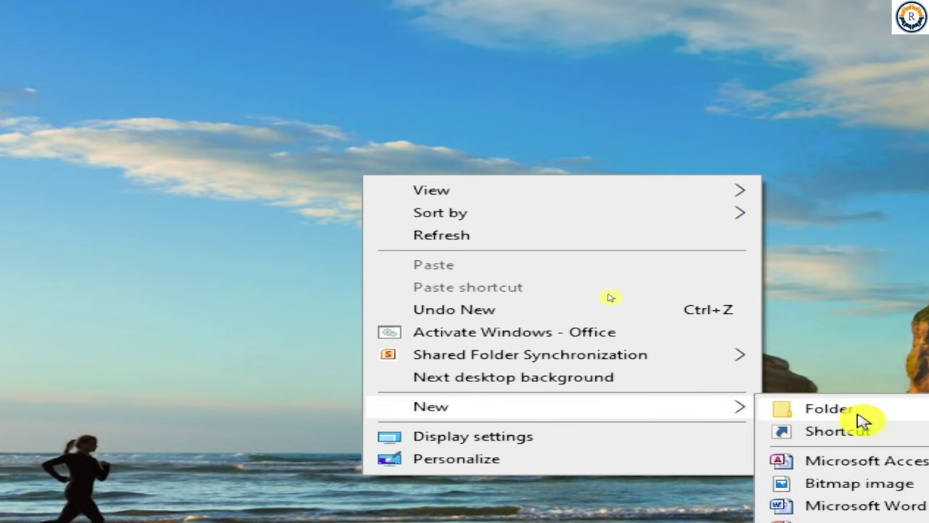
click(842, 434)
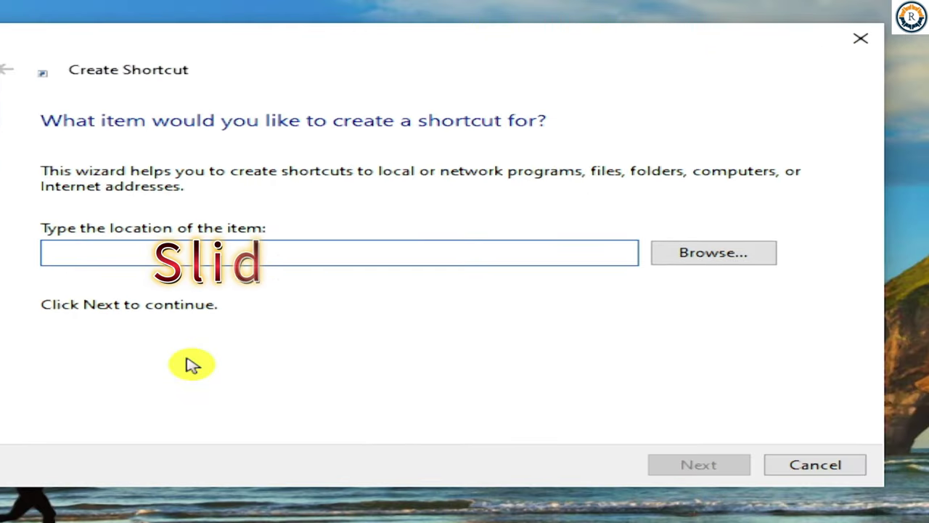
text(slidetos)
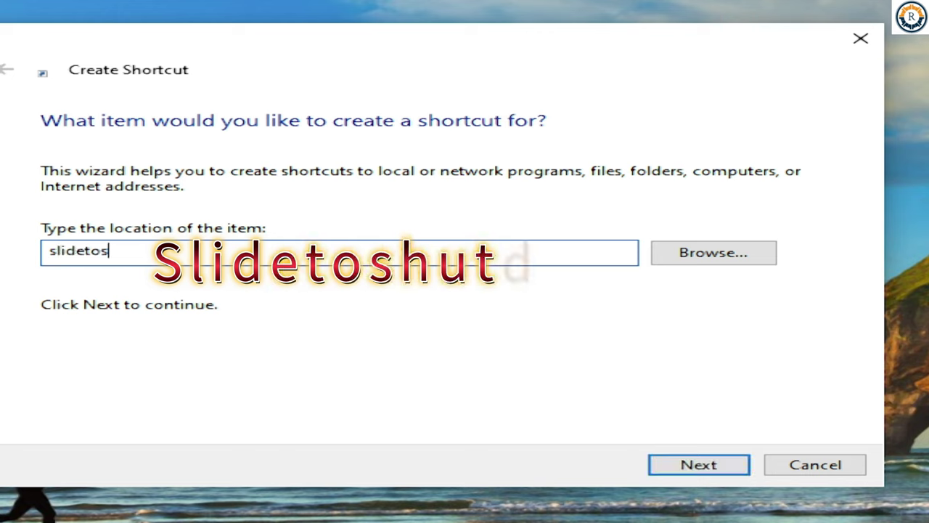
text(hutdown.)
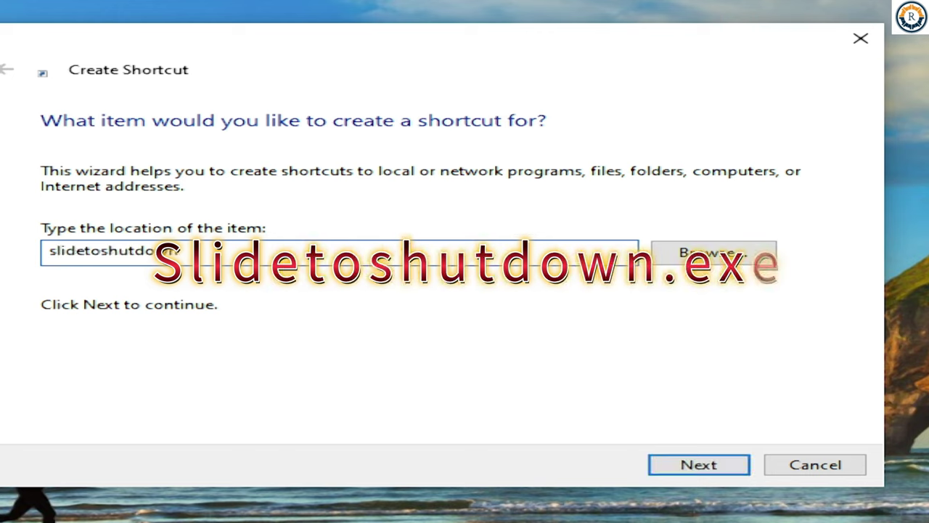
text(exe)
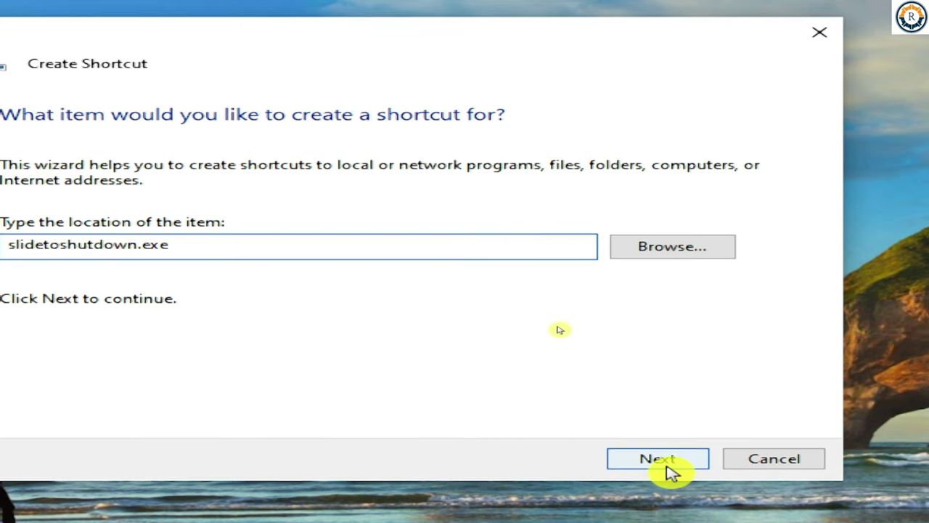
click(664, 462)
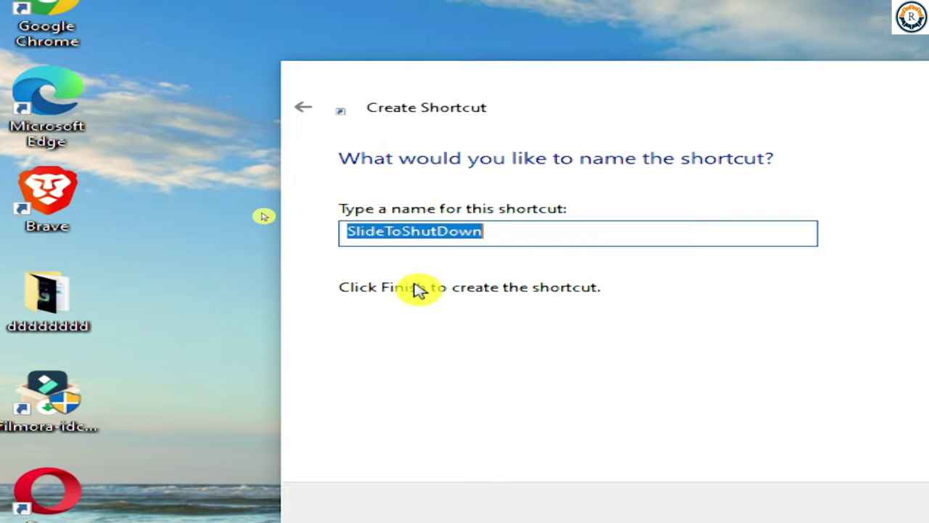
text(R Kay Education)
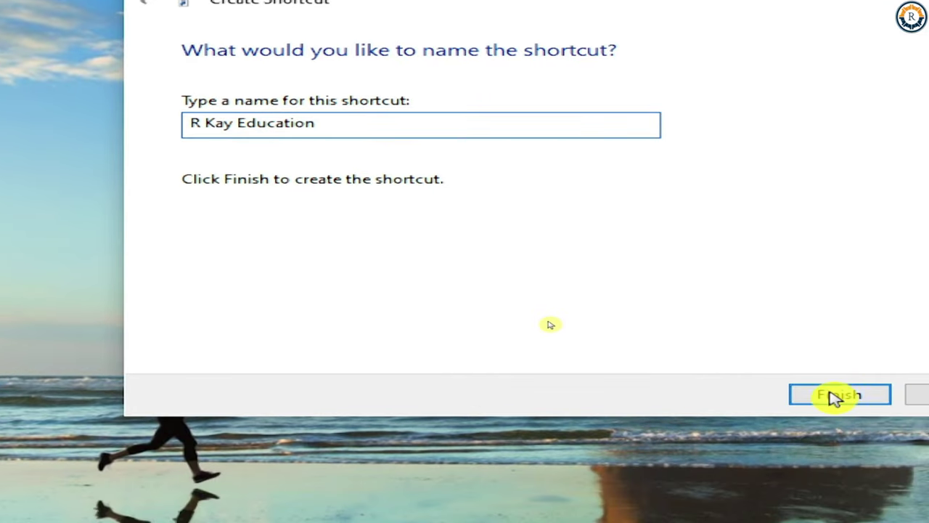
click(834, 395)
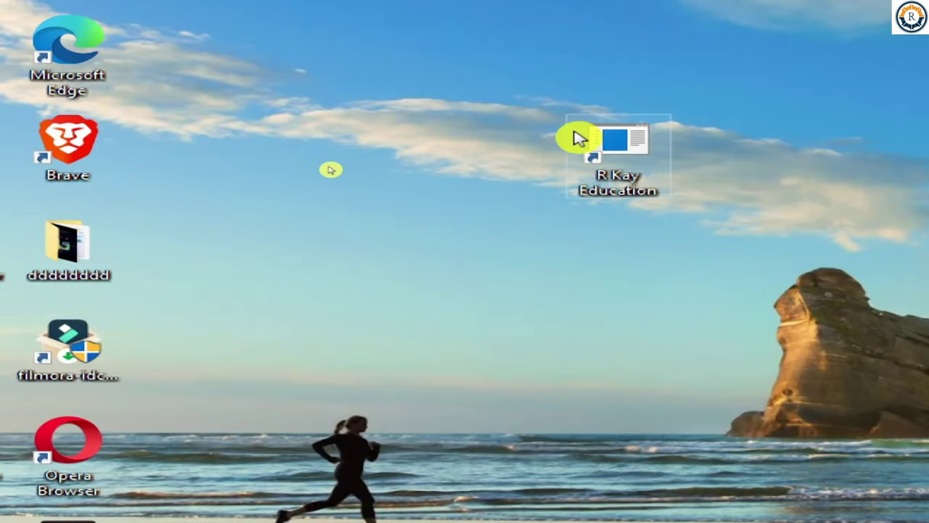
Step: Change the R Kay Education shortcut's icon to the red power symbol and apply the change
right_click(362, 172)
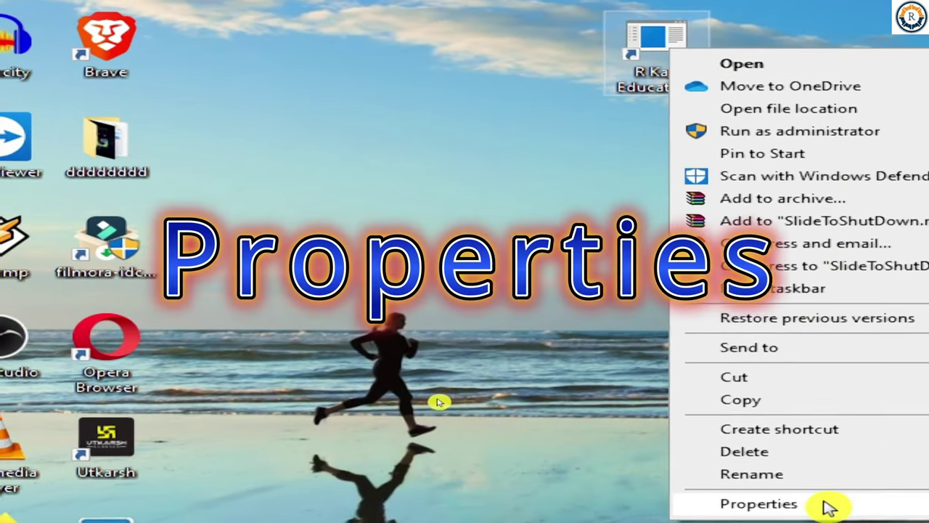
click(828, 505)
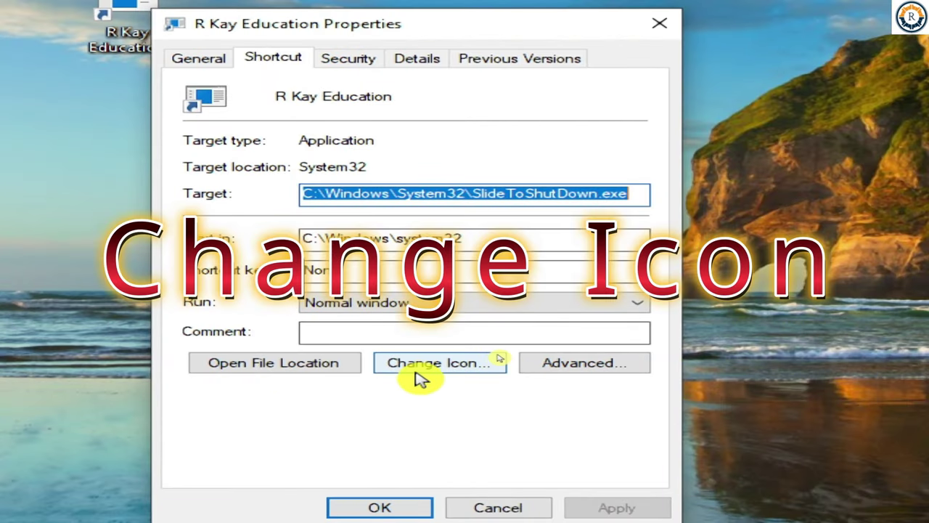
click(420, 375)
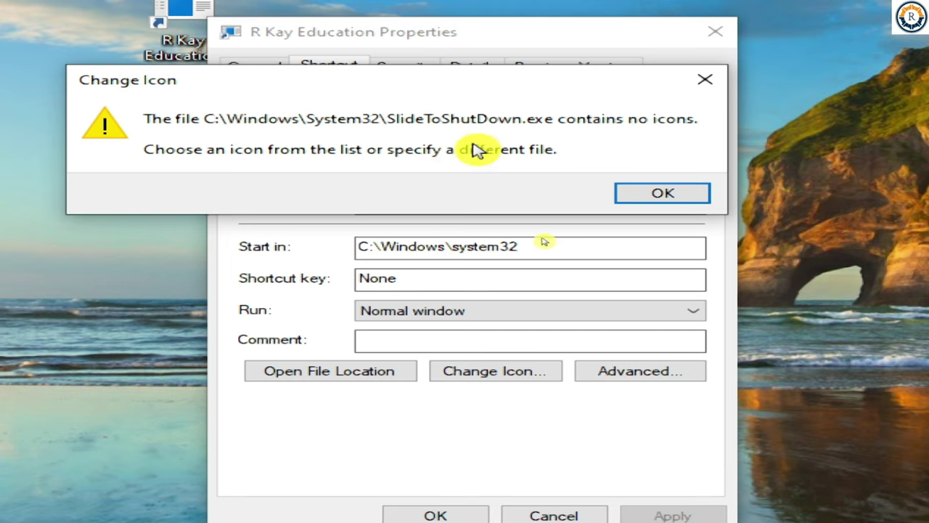
click(664, 201)
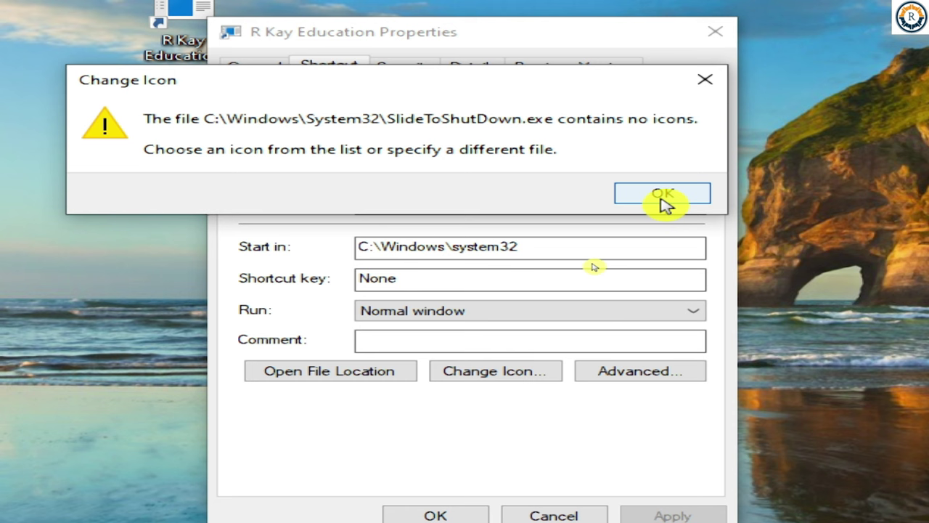
click(660, 199)
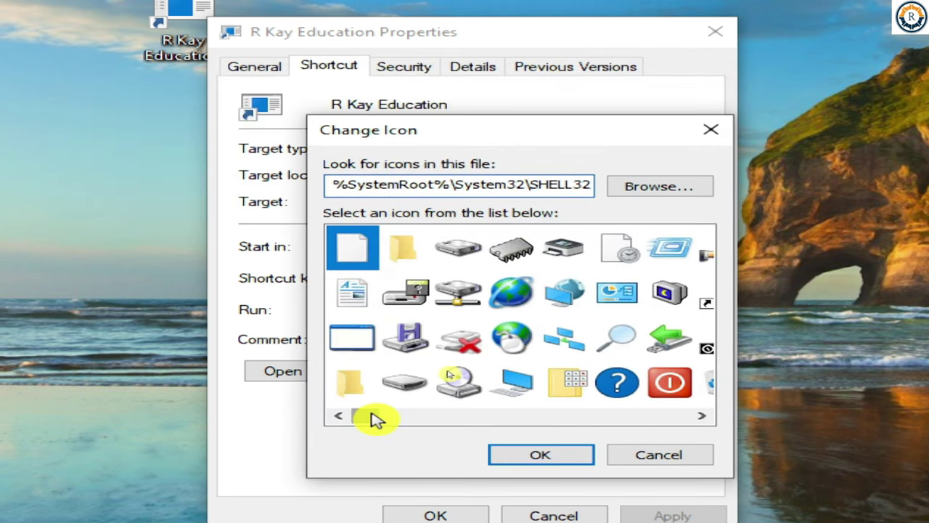
drag(377, 419, 573, 417)
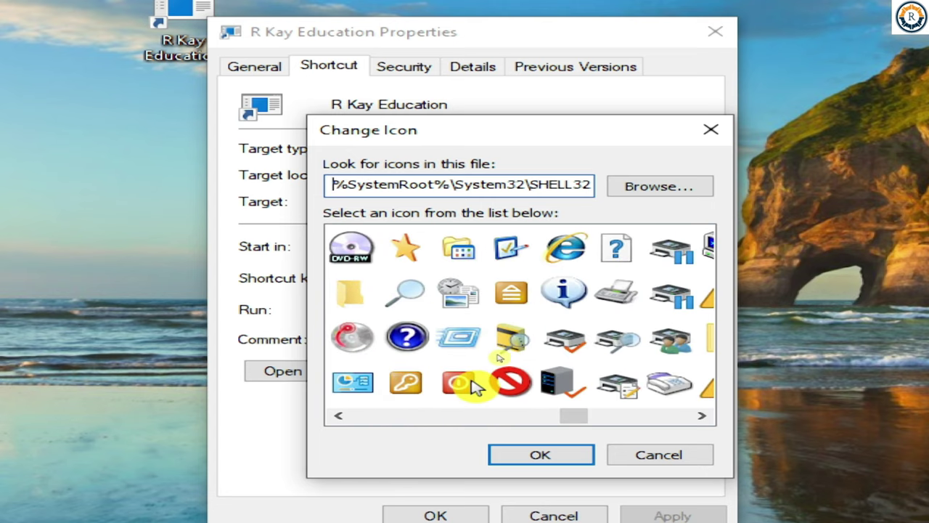
click(460, 384)
click(553, 456)
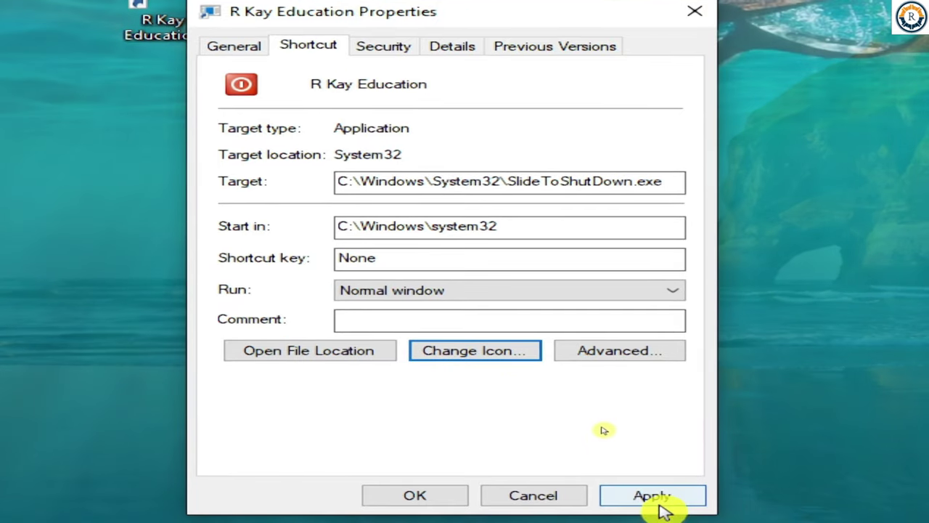
click(657, 499)
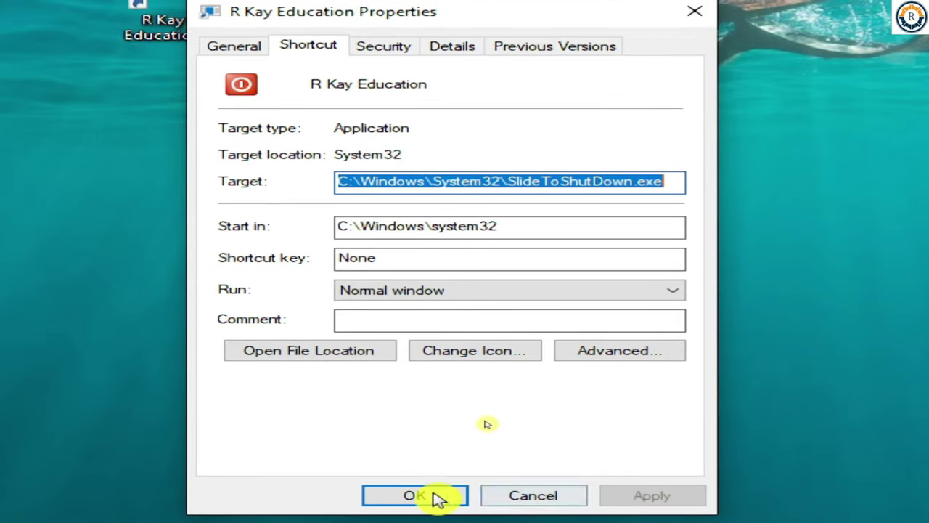
click(412, 498)
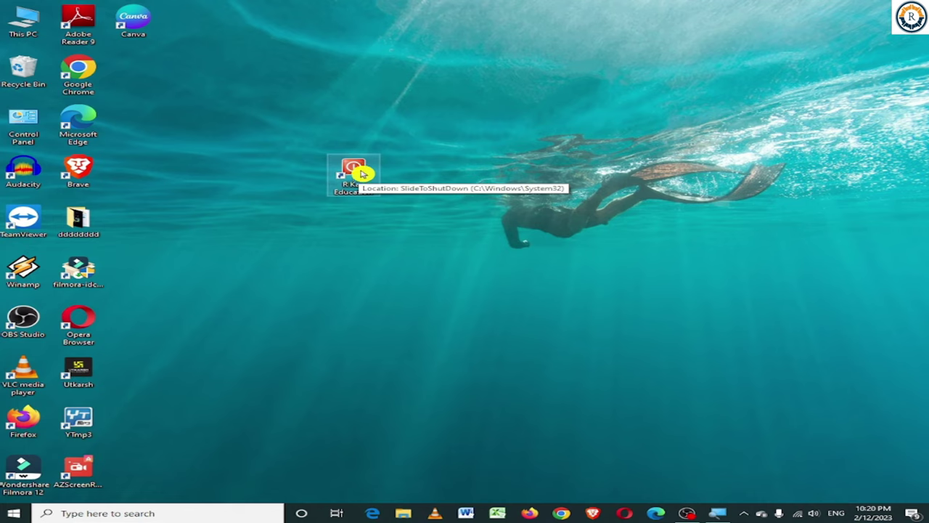
Step: Test the R Kay Education shortcut by launching it and trying the slide-to-shut-down screen
double_click(362, 173)
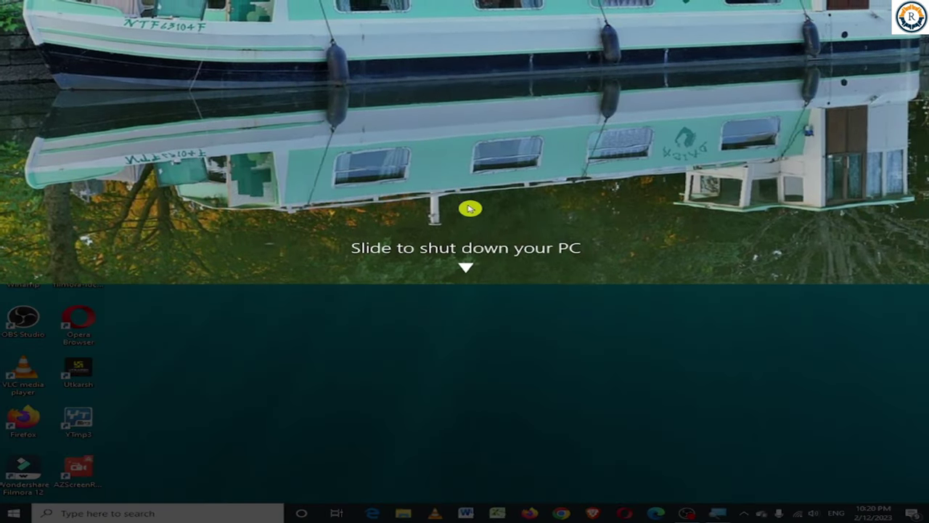
drag(470, 210, 465, 228)
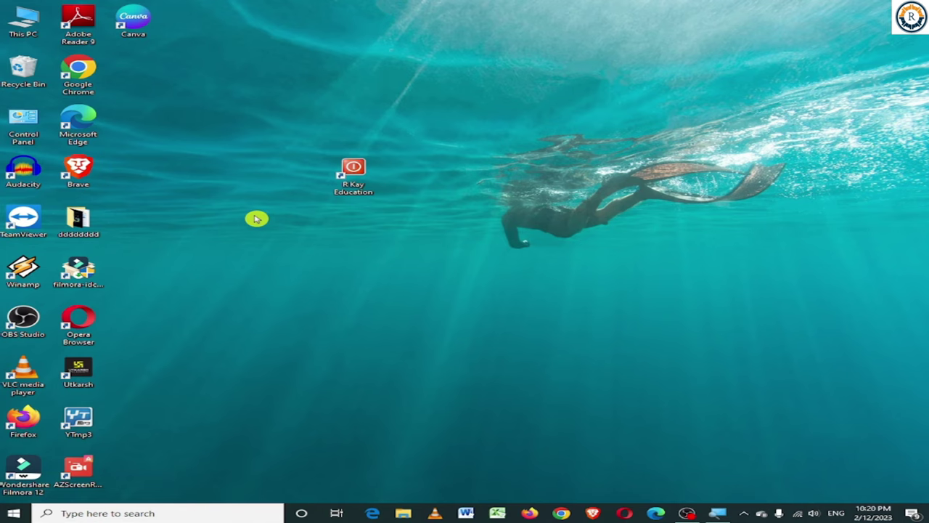
double_click(358, 169)
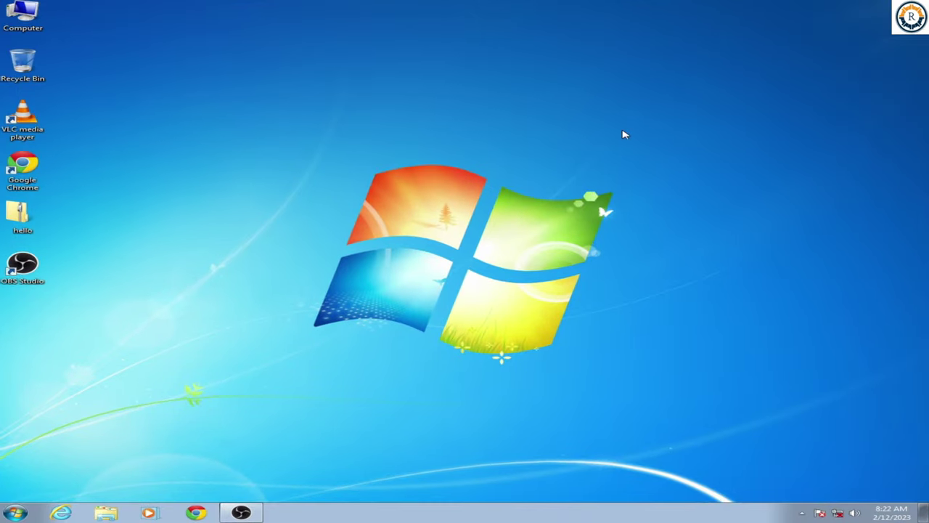
Step: Create a shortcut on the Windows 7 desktop for the command shutdown -s -t 00, keeping the suggested name shutdown
right_click(523, 116)
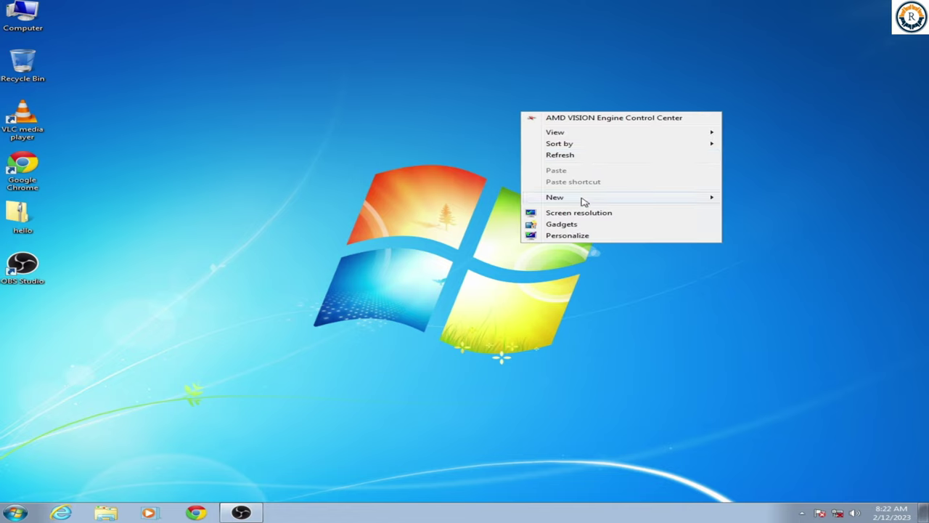
mouse_move(585, 201)
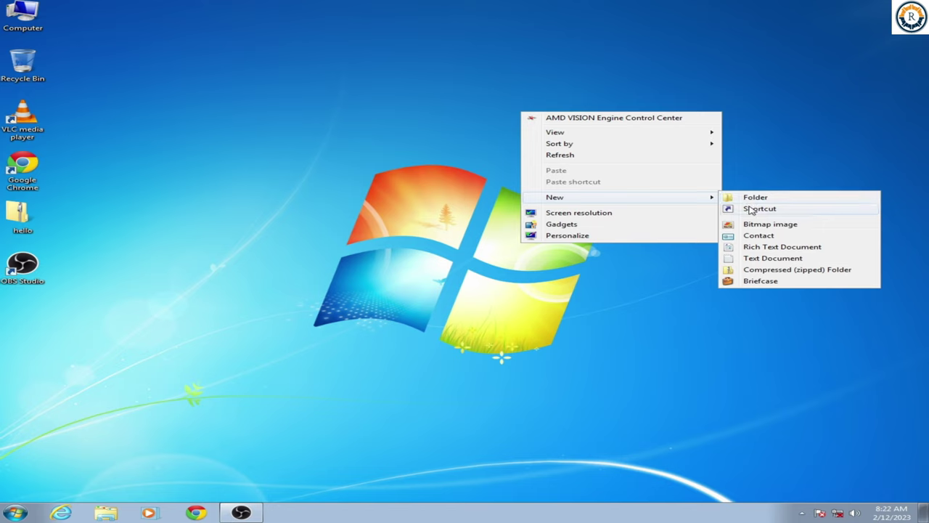
click(751, 209)
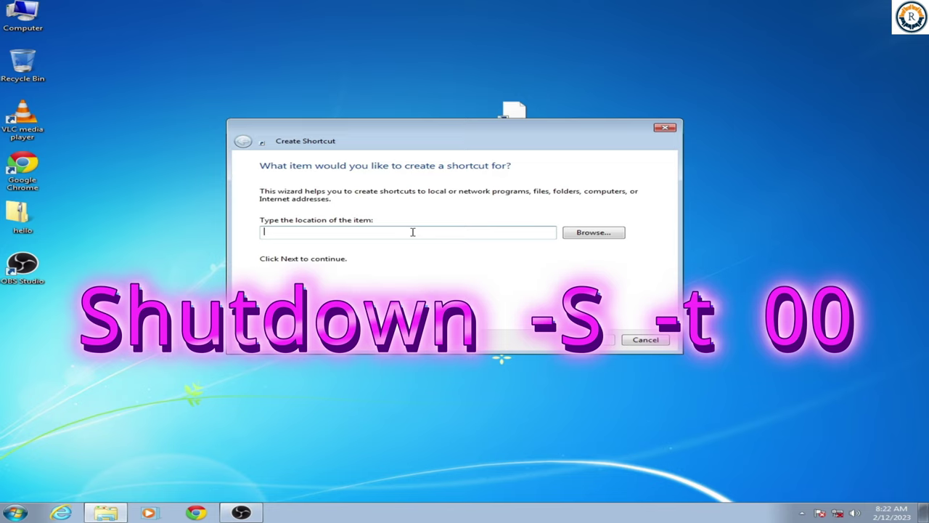
text(shutdown -)
text(s -t 00)
key(Return)
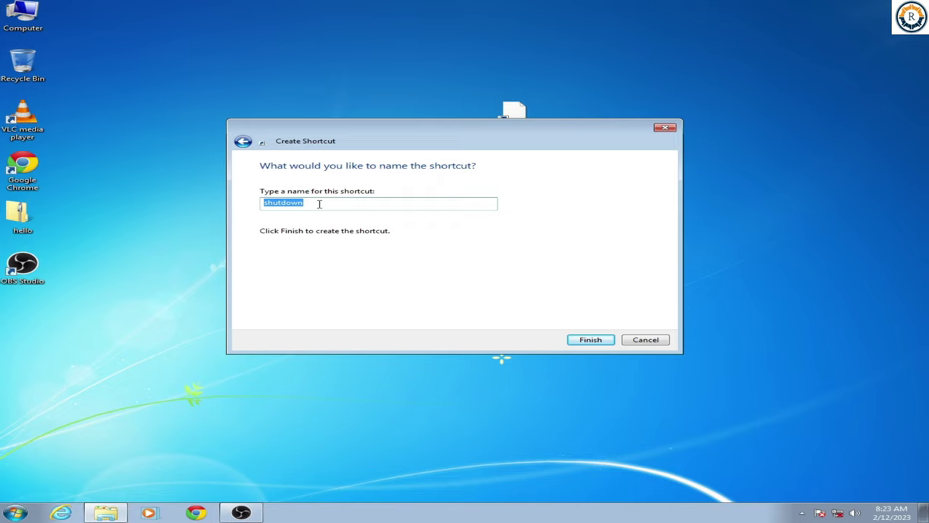
click(591, 340)
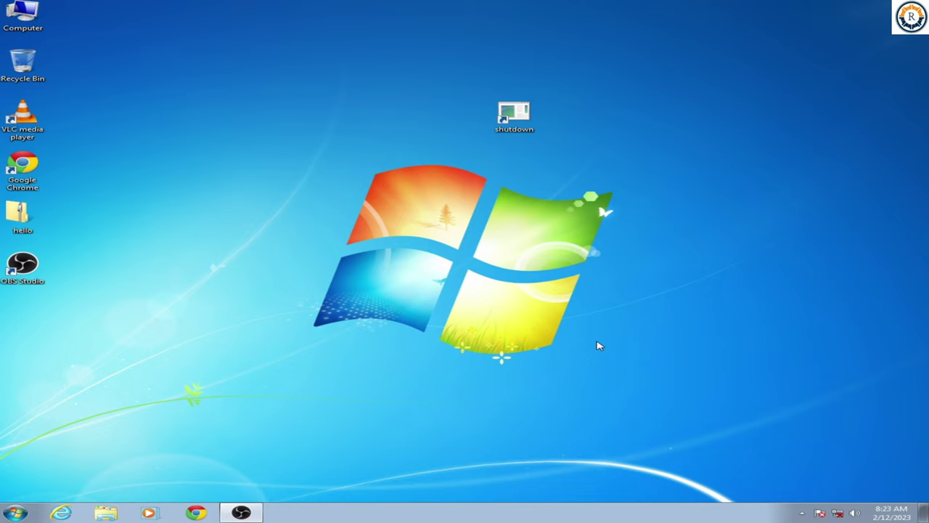